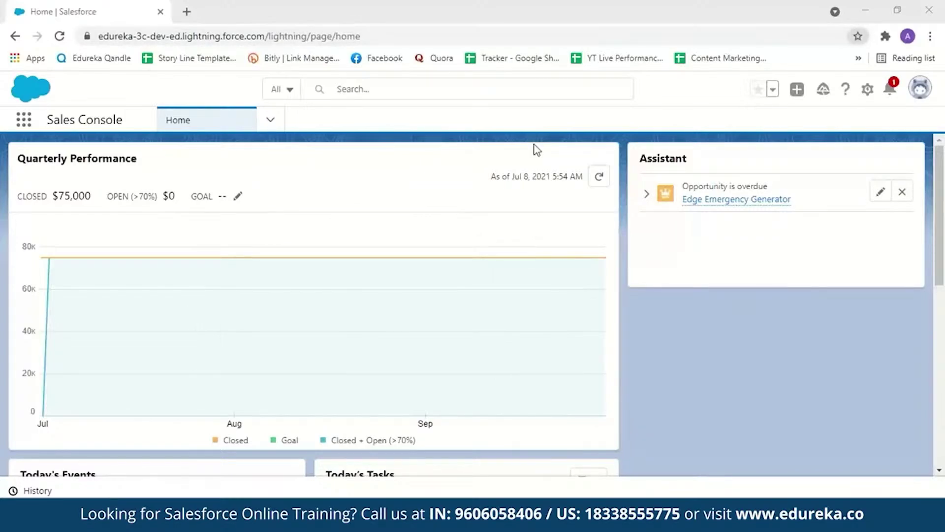
# Step: Open Setup in a new tab and go to the Users page via a Quick Find search for 'users'
pyautogui.click(868, 90)
pyautogui.click(813, 138)
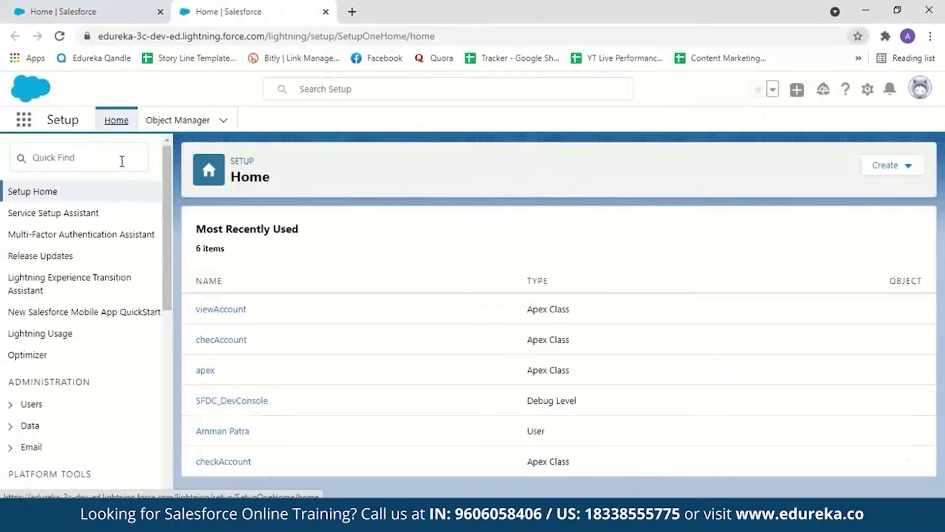
pyautogui.click(122, 161)
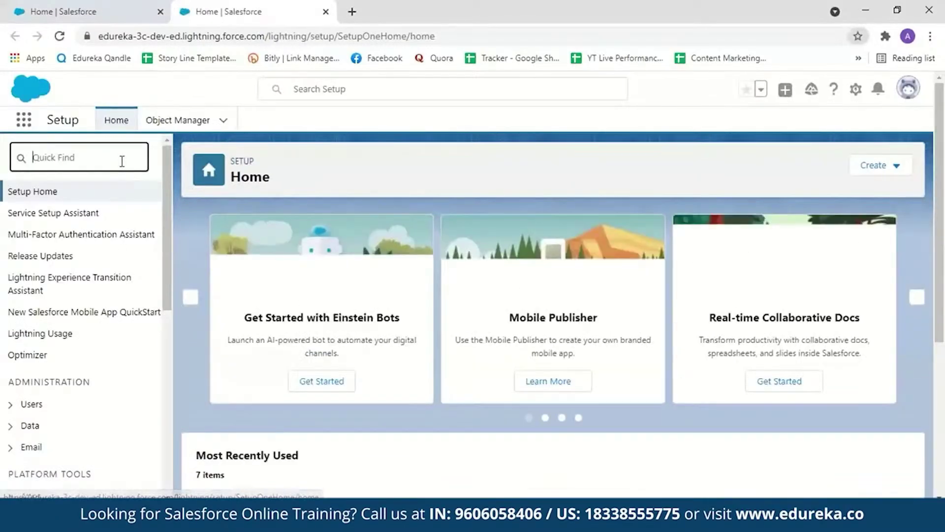
pyautogui.write('us')
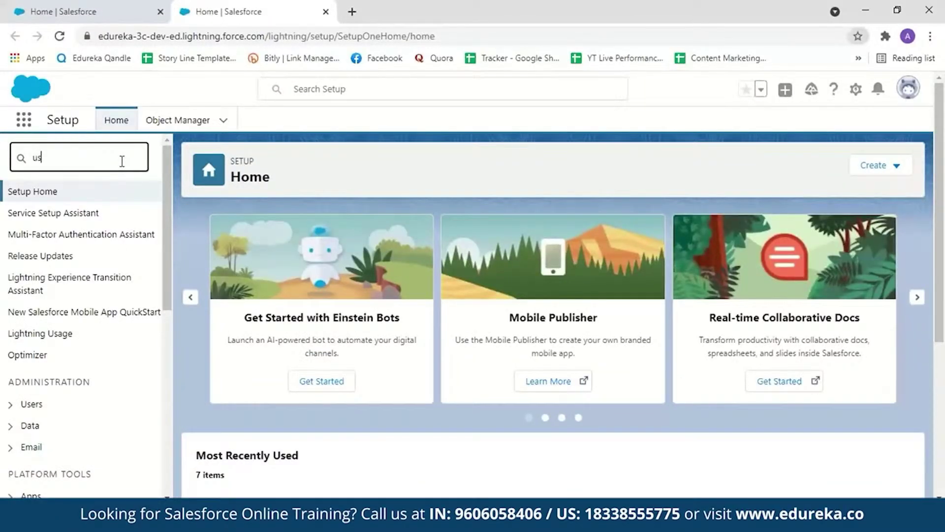
pyautogui.write('ers')
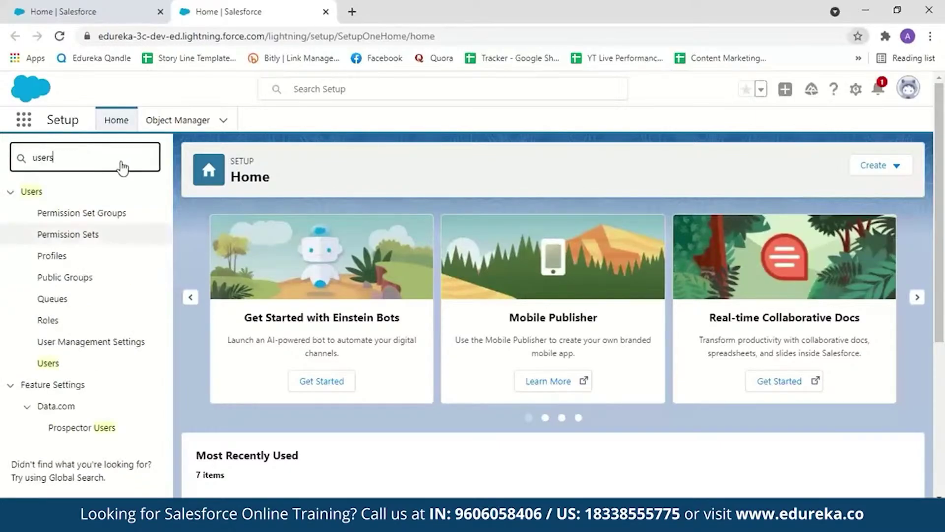
pyautogui.click(49, 365)
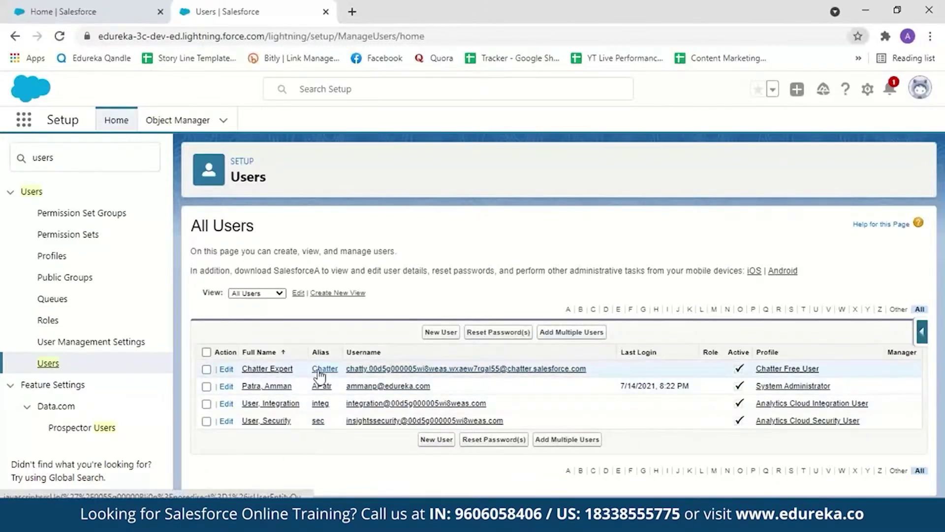
# Step: Start a New User form, review its Role, User License and Profile options, then cancel it
pyautogui.click(439, 332)
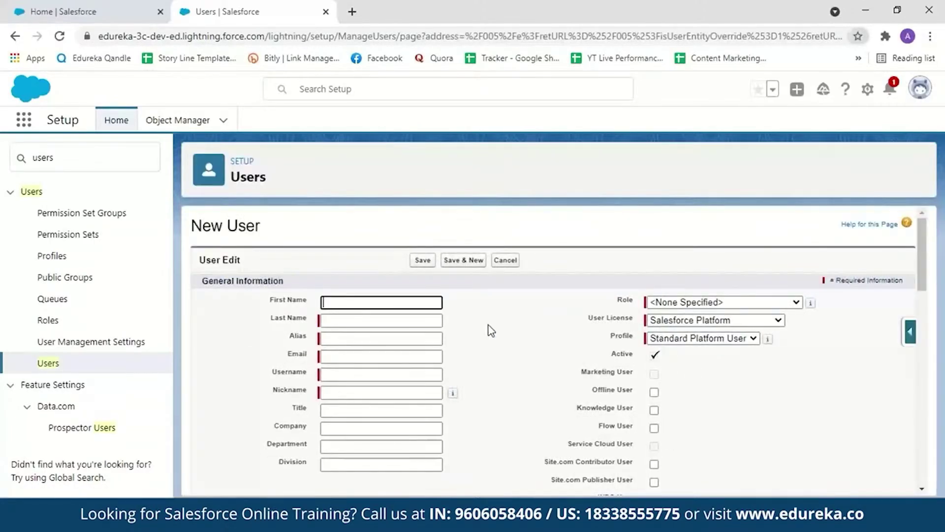
pyautogui.moveTo(923, 290); pyautogui.dragTo(928, 206)
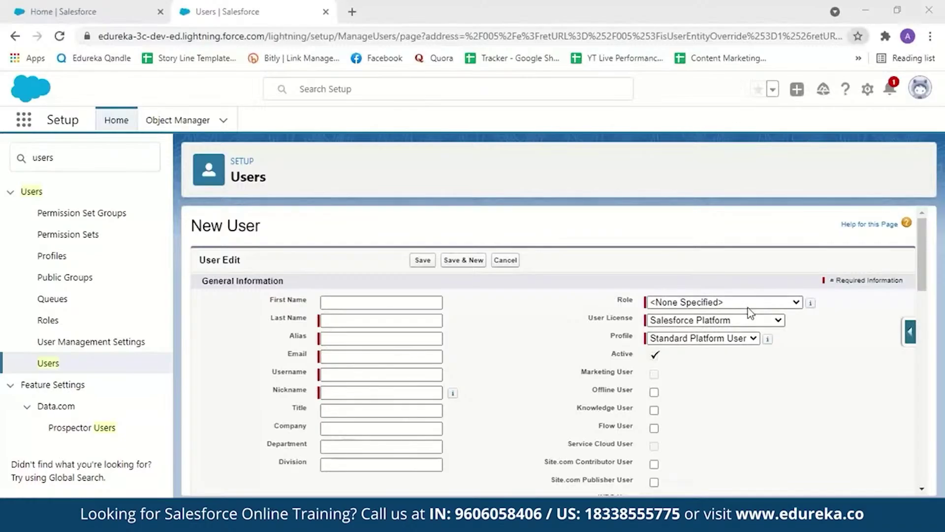
pyautogui.click(790, 304)
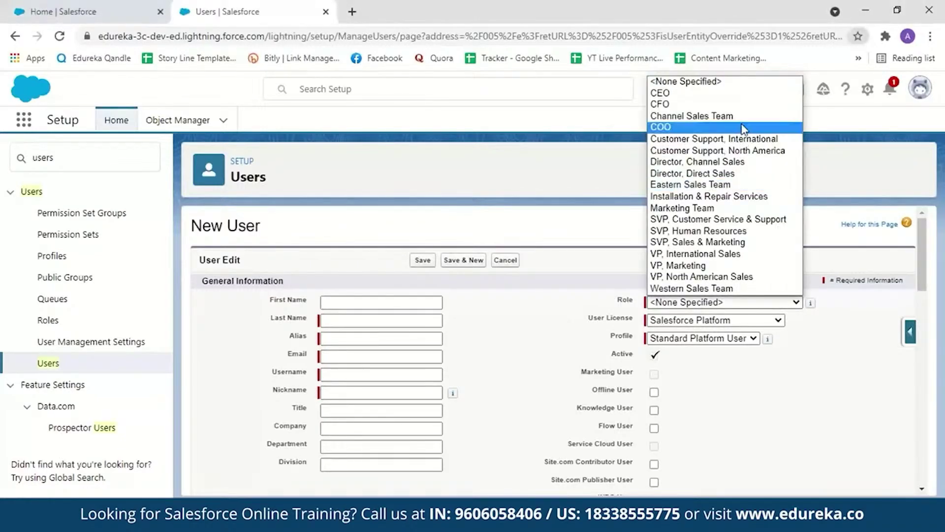
pyautogui.click(787, 338)
pyautogui.click(779, 320)
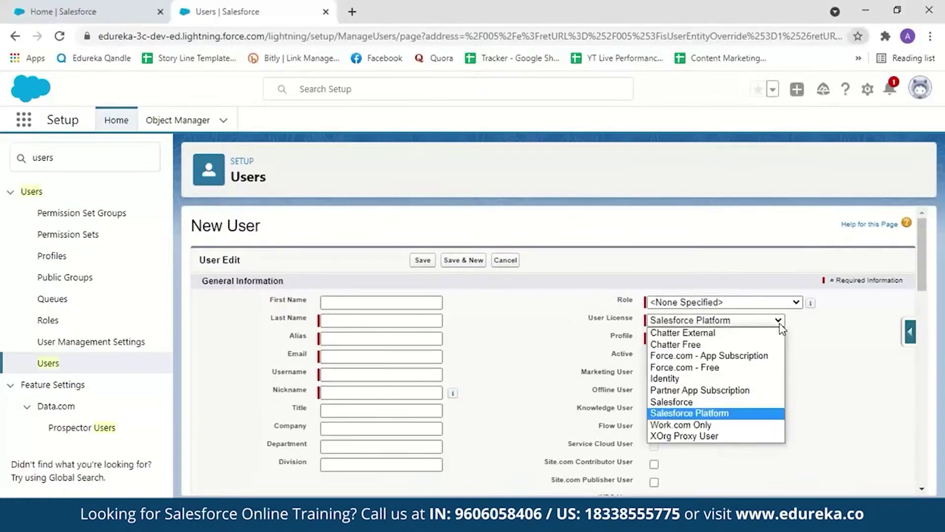
pyautogui.click(811, 363)
pyautogui.click(752, 338)
pyautogui.click(789, 370)
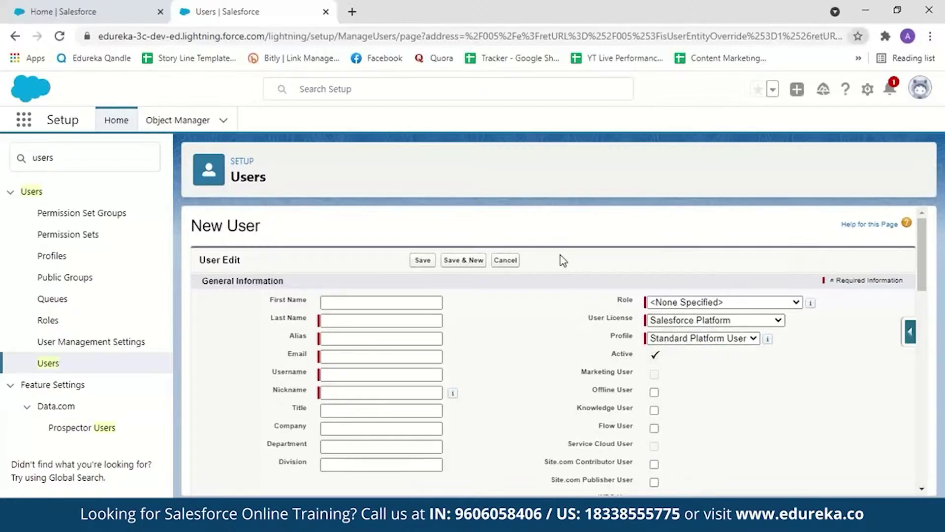
pyautogui.click(506, 261)
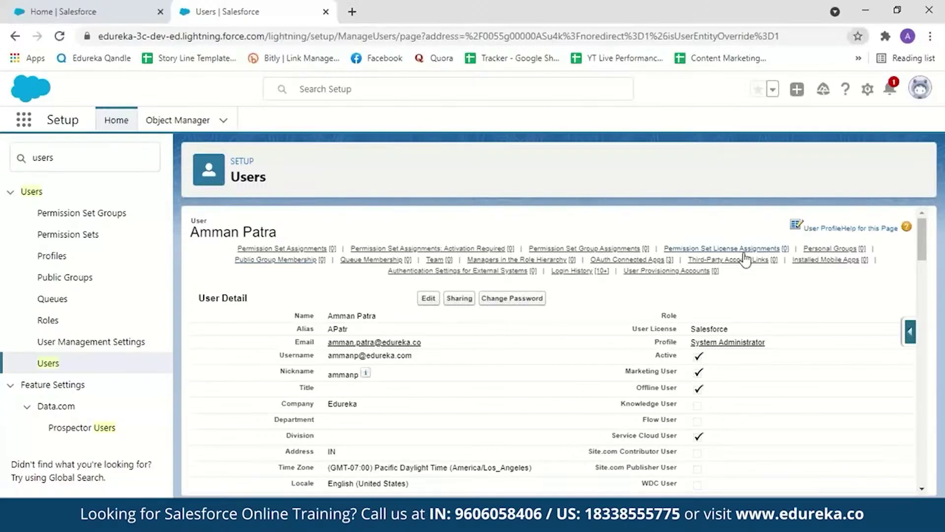
# Step: Go back to All Users, begin a password reset for the checked user, then call it off
pyautogui.click(16, 36)
pyautogui.click(519, 334)
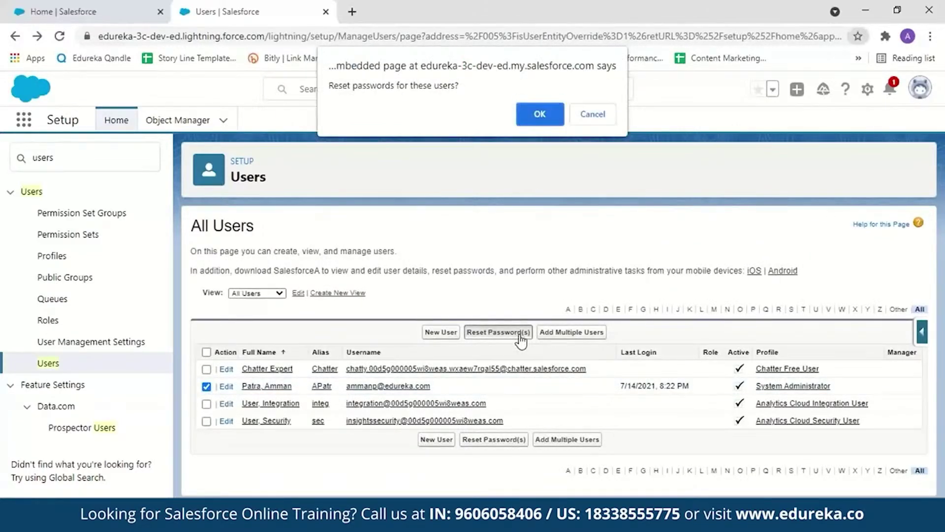
pyautogui.click(587, 121)
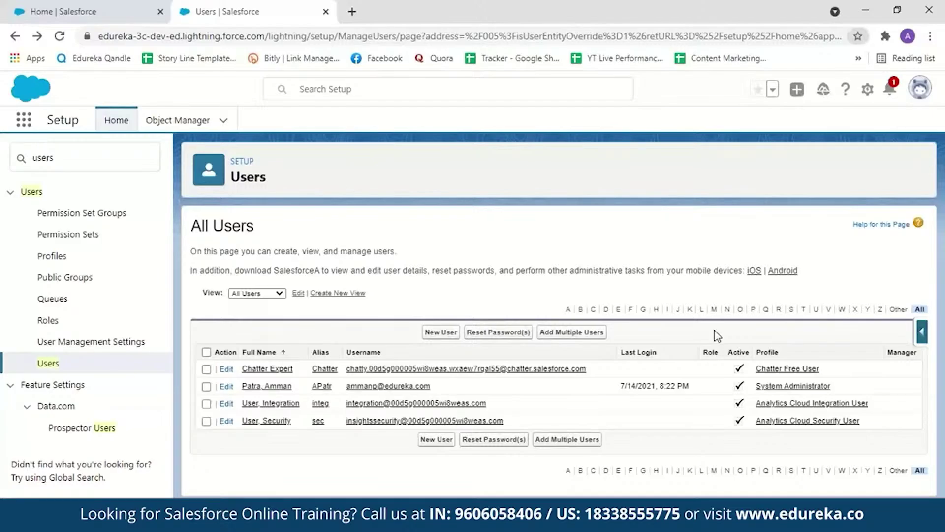
# Step: Search Quick Find for 'profiles', open the Contract Manager profile, and scroll to Password Policies
pyautogui.click(66, 159)
pyautogui.hotkey('ctrl', 'a')
pyautogui.press('BackSpace')
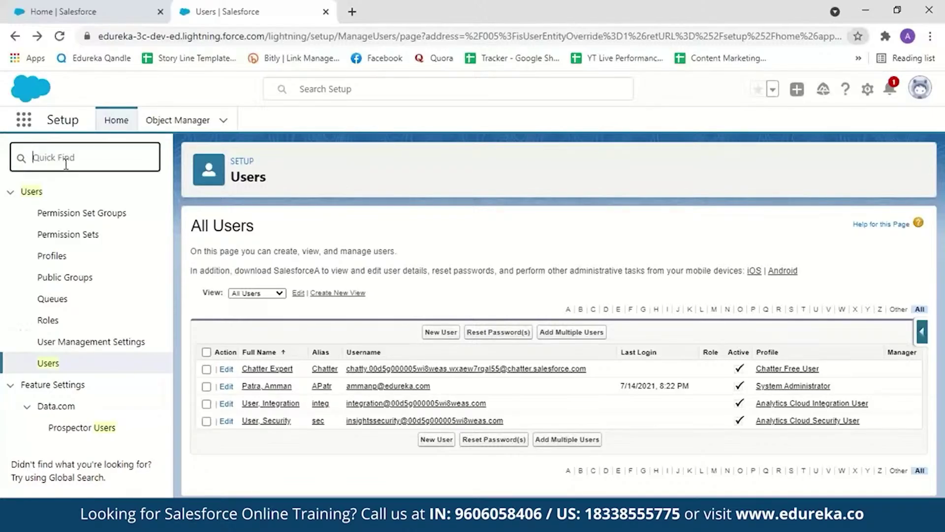
pyautogui.write('profiles')
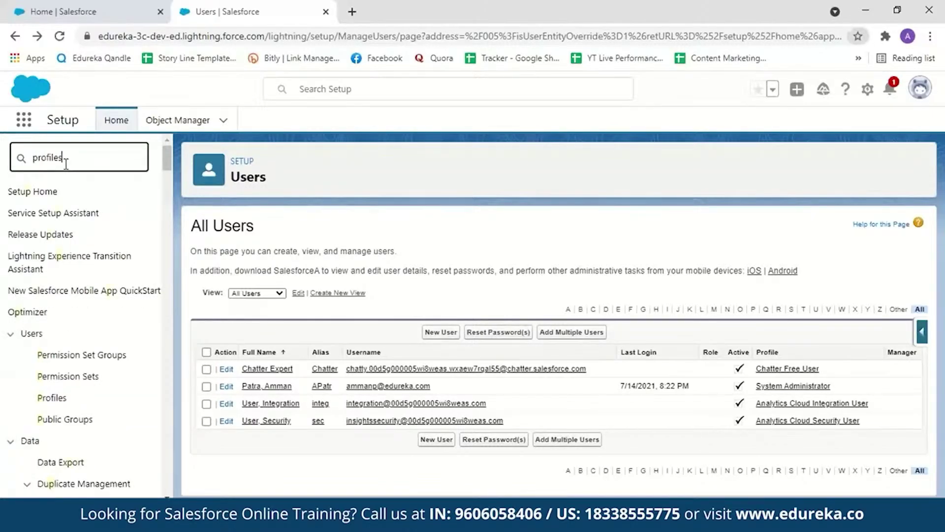
pyautogui.click(52, 213)
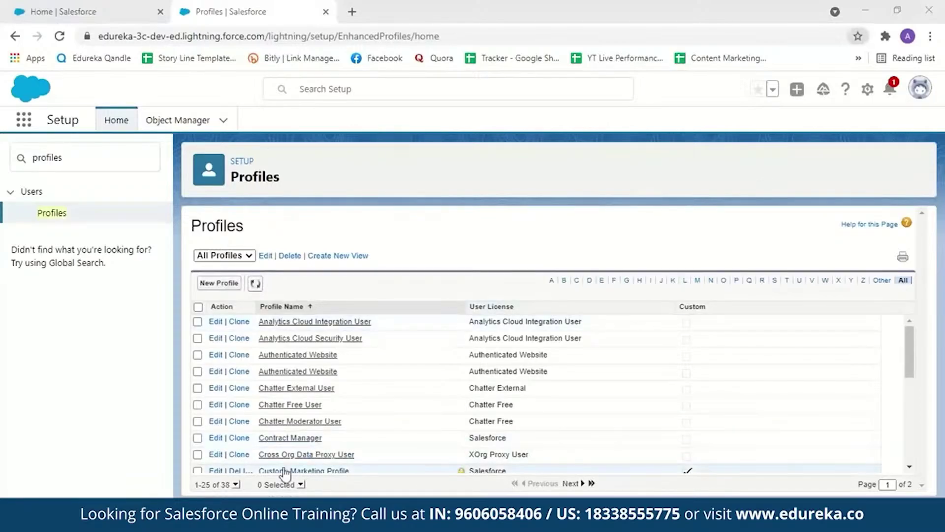
pyautogui.click(285, 441)
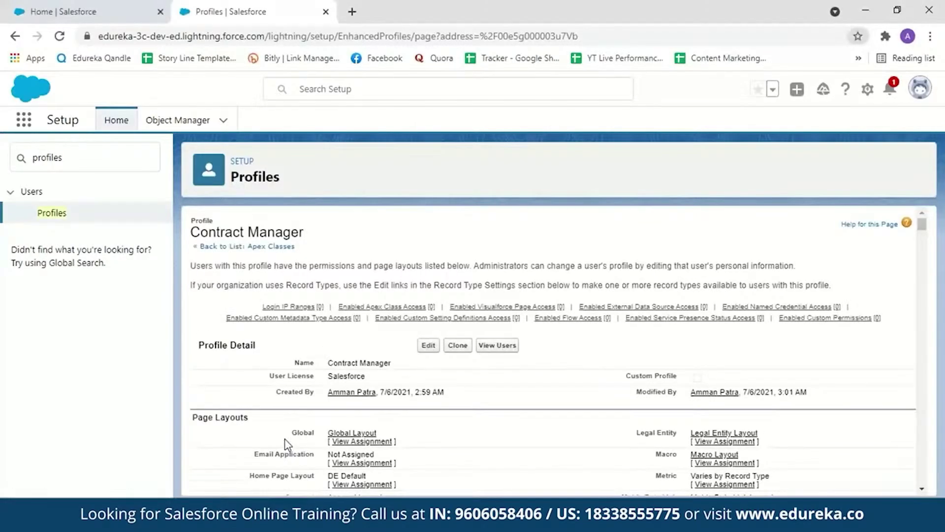
pyautogui.moveTo(922, 224); pyautogui.dragTo(923, 461)
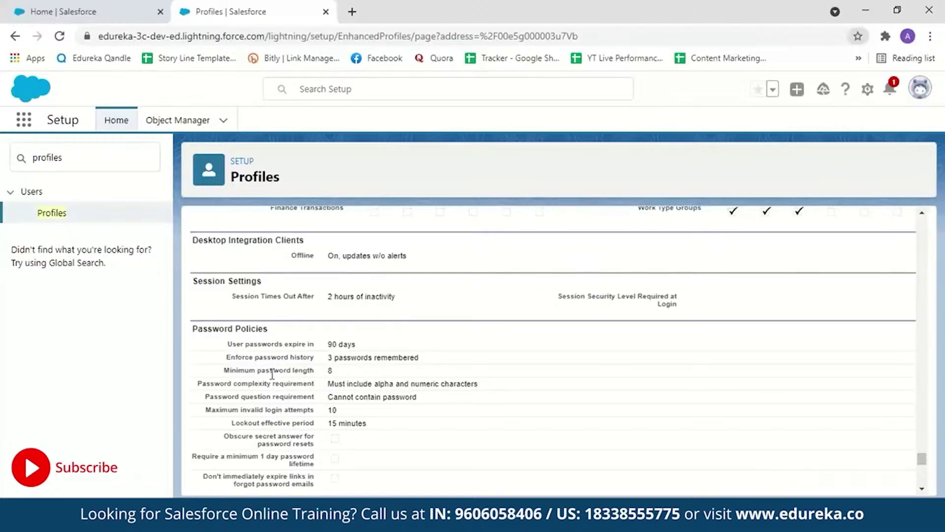
pyautogui.scroll(-1, 303, 330)
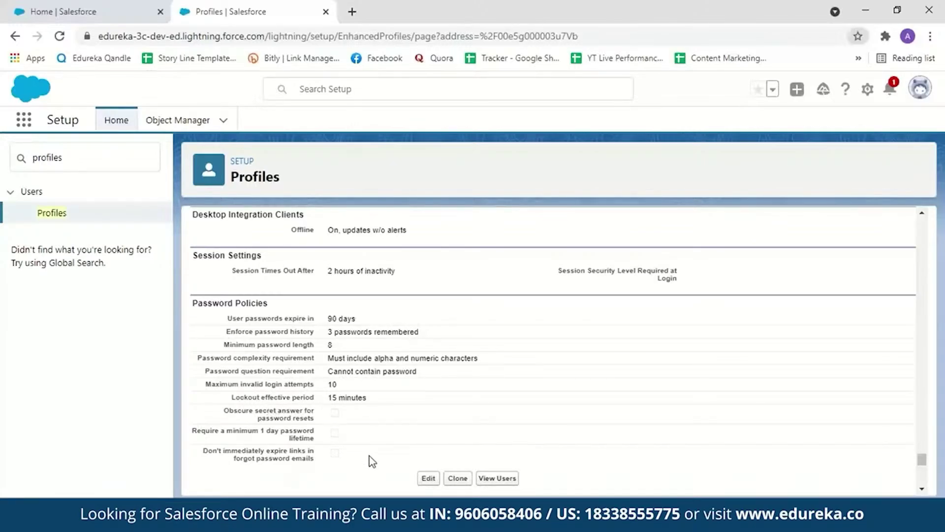
# Step: Review the 90-day expiry, 3-password history and alpha-numeric complexity options, then cancel the edit unchanged
pyautogui.click(429, 478)
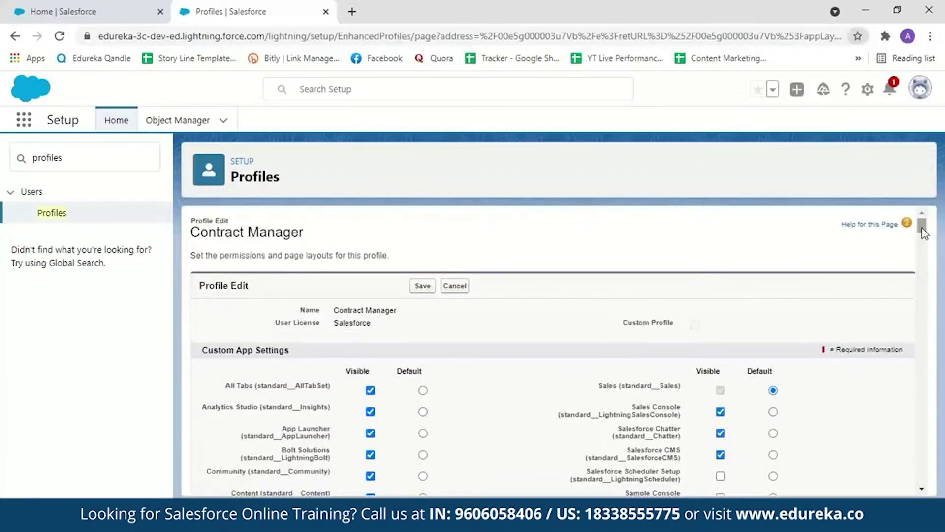
pyautogui.moveTo(922, 226); pyautogui.dragTo(922, 484)
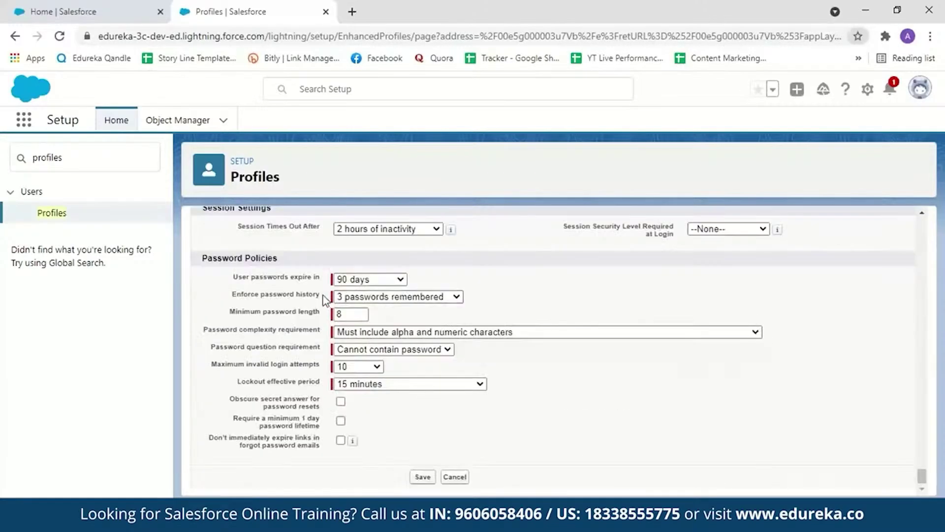
pyautogui.click(400, 280)
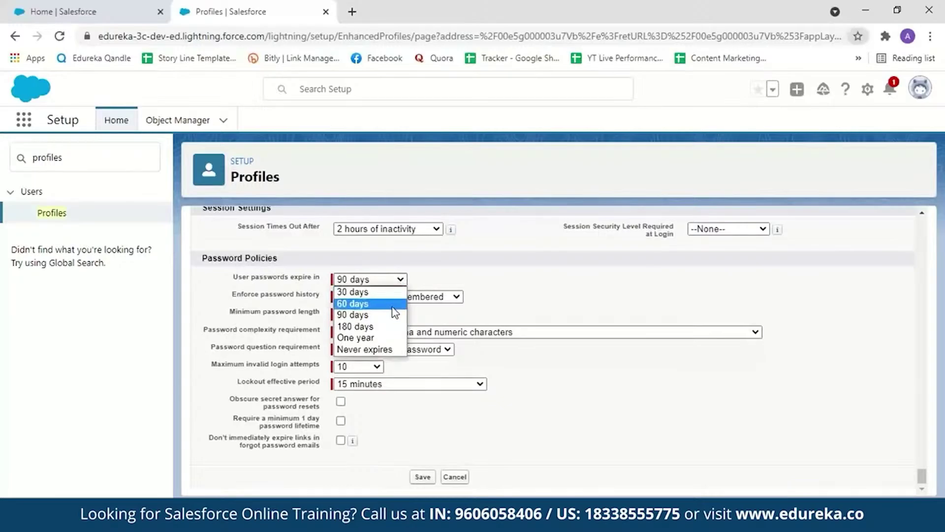
pyautogui.click(353, 318)
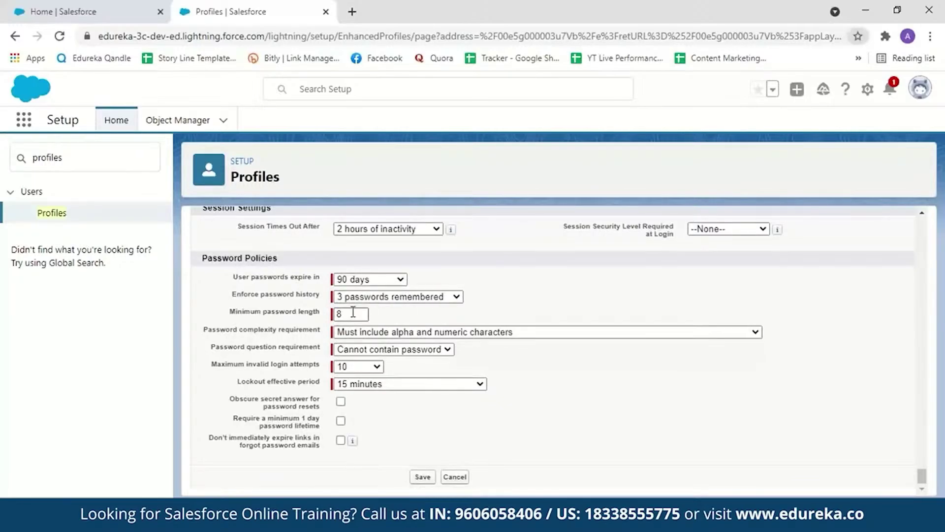
pyautogui.click(456, 296)
pyautogui.click(460, 299)
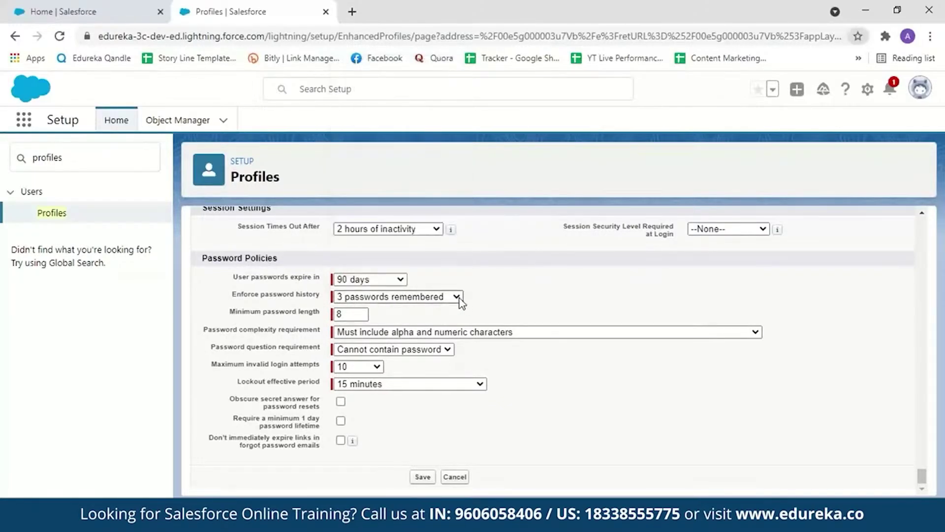
pyautogui.click(748, 333)
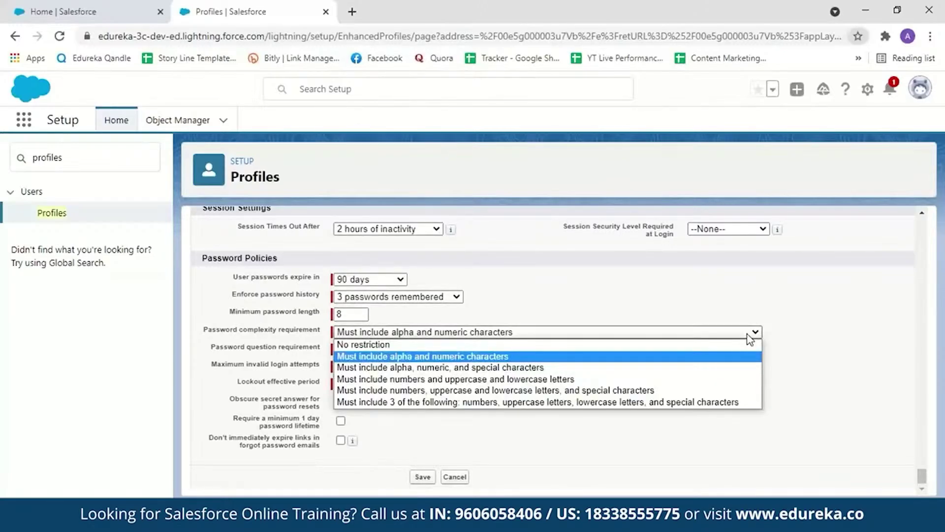
pyautogui.click(750, 332)
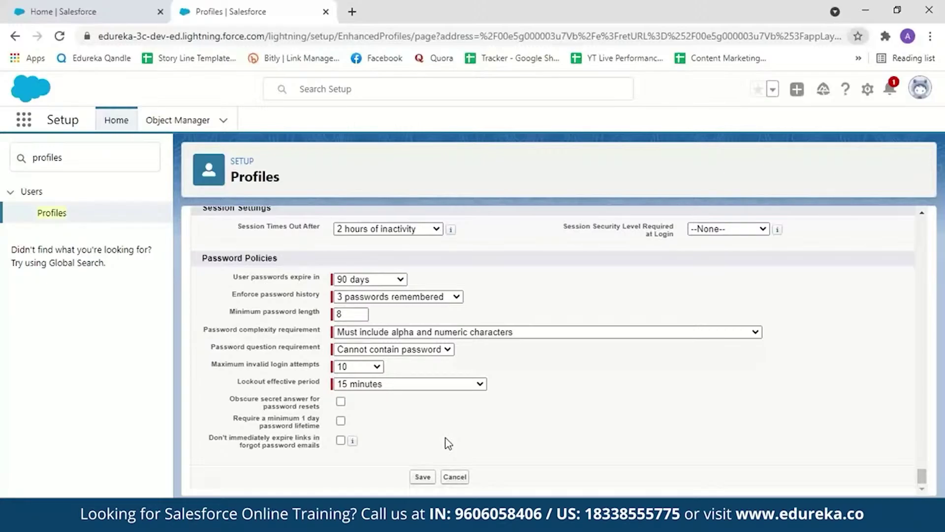
pyautogui.click(454, 476)
pyautogui.moveTo(922, 224); pyautogui.dragTo(943, 470)
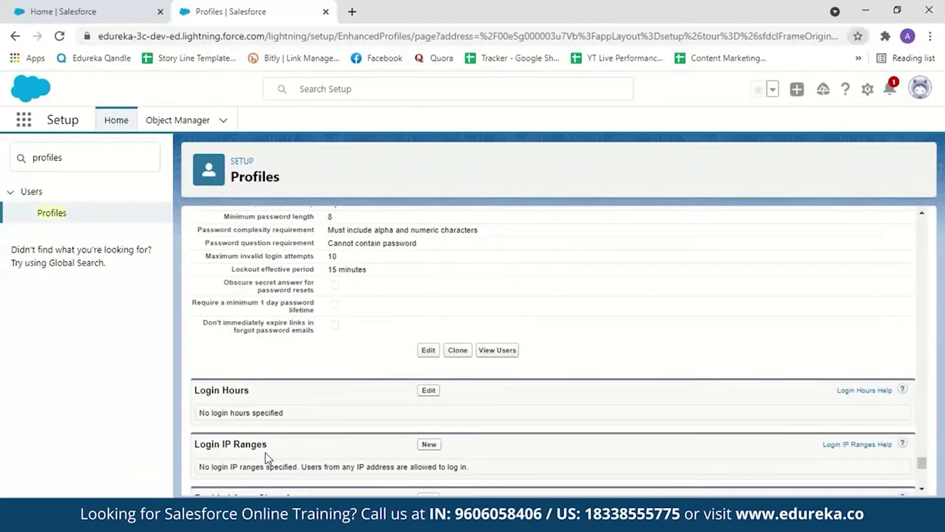
# Step: Check Monday's start time options in Login Hours, then cancel without setting any hours
pyautogui.click(428, 390)
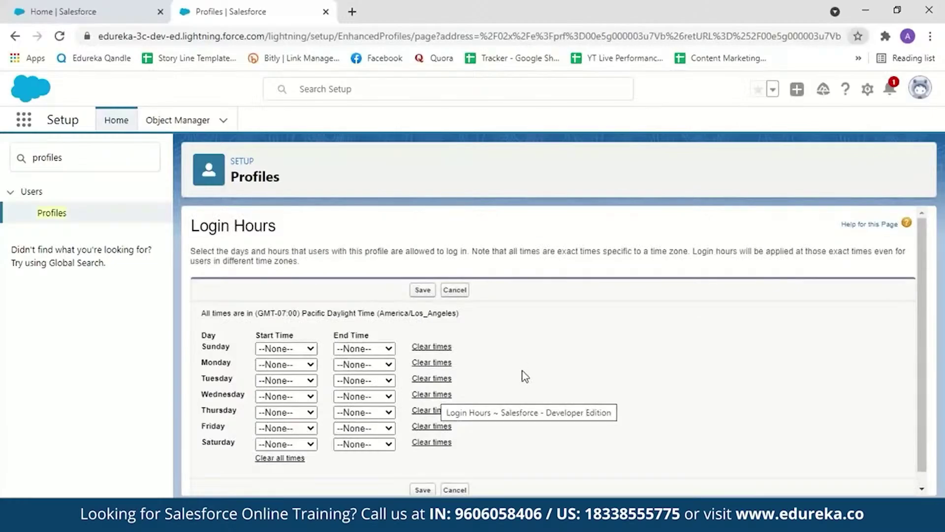
pyautogui.click(309, 367)
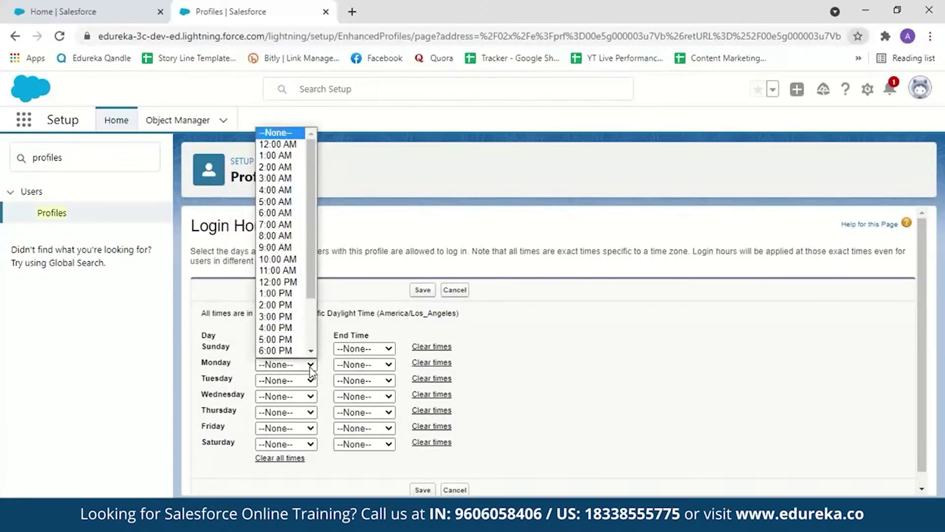
pyautogui.click(310, 372)
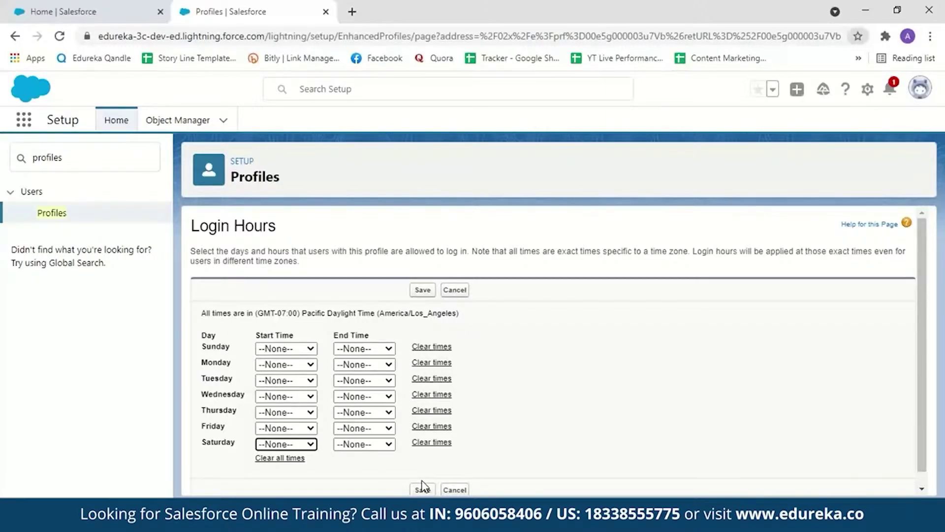
pyautogui.click(455, 291)
# Step: Open a blank form for a new login IP range on the profile
pyautogui.scroll(-15, 934, 298)
pyautogui.scroll(2, 466, 274)
pyautogui.click(428, 291)
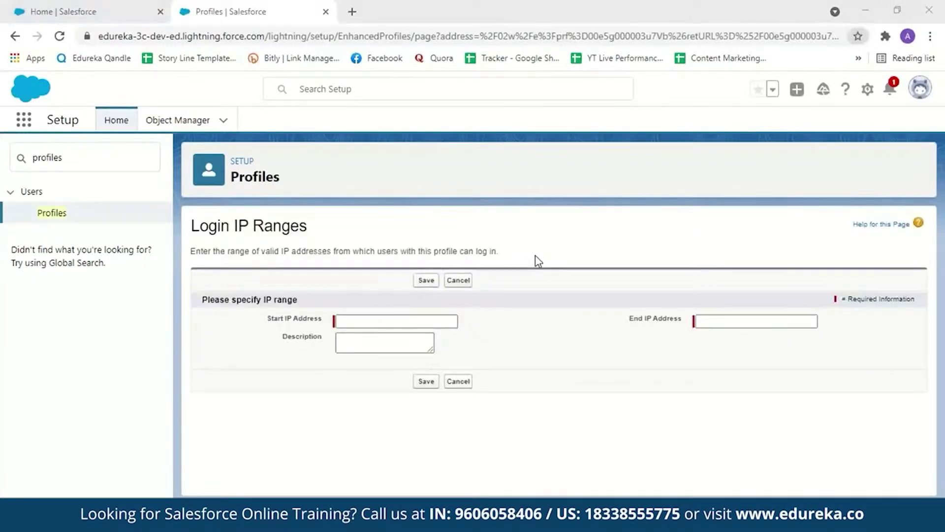